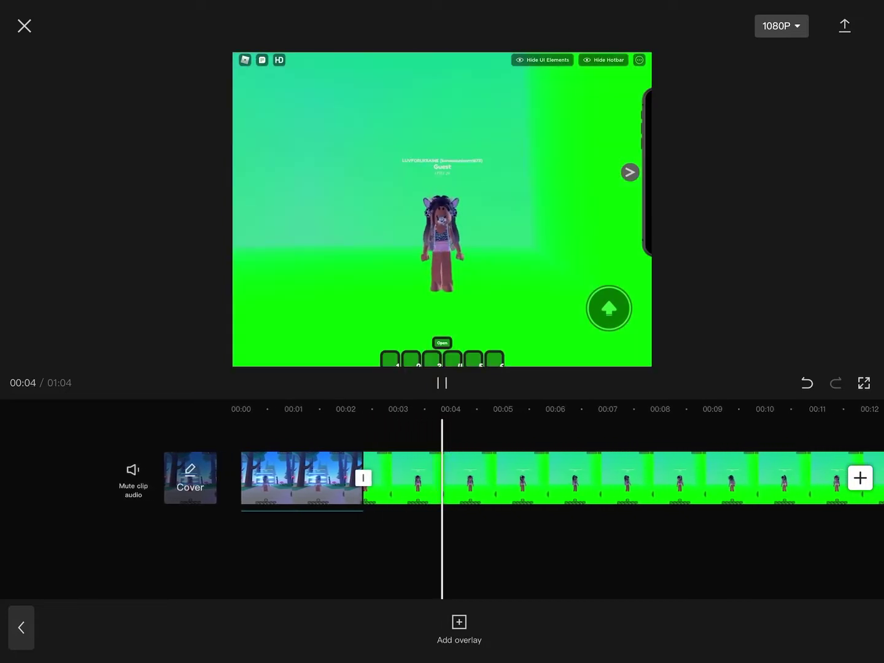
{"action": "scroll", "coordinate": [443, 478], "scroll_direction": "right", "scroll_amount": 5}
{"action": "scroll", "coordinate": [443, 478], "scroll_direction": "right", "scroll_amount": 10}
{"action": "scroll", "coordinate": [442, 478], "scroll_direction": "right", "scroll_amount": 10}
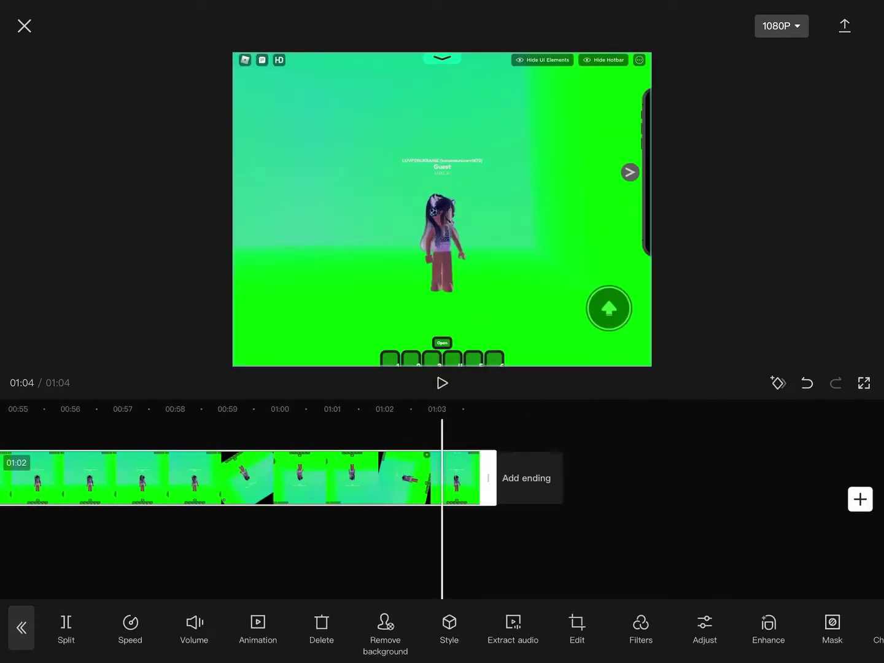
Step: Trim the green-screen clip down to about five seconds and reselect it
{"action": "left_click_drag", "start_coordinate": [488, 479], "coordinate": [449, 478]}
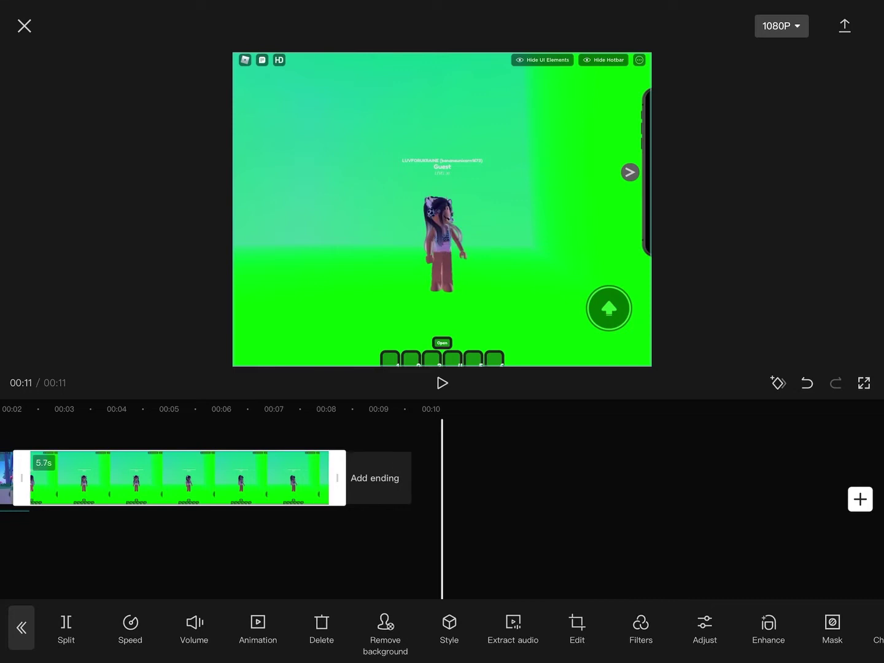
{"action": "scroll", "coordinate": [442, 478], "scroll_direction": "left", "scroll_amount": 5}
{"action": "left_click", "coordinate": [622, 567]}
{"action": "left_click", "coordinate": [159, 533]}
{"action": "left_click", "coordinate": [587, 478]}
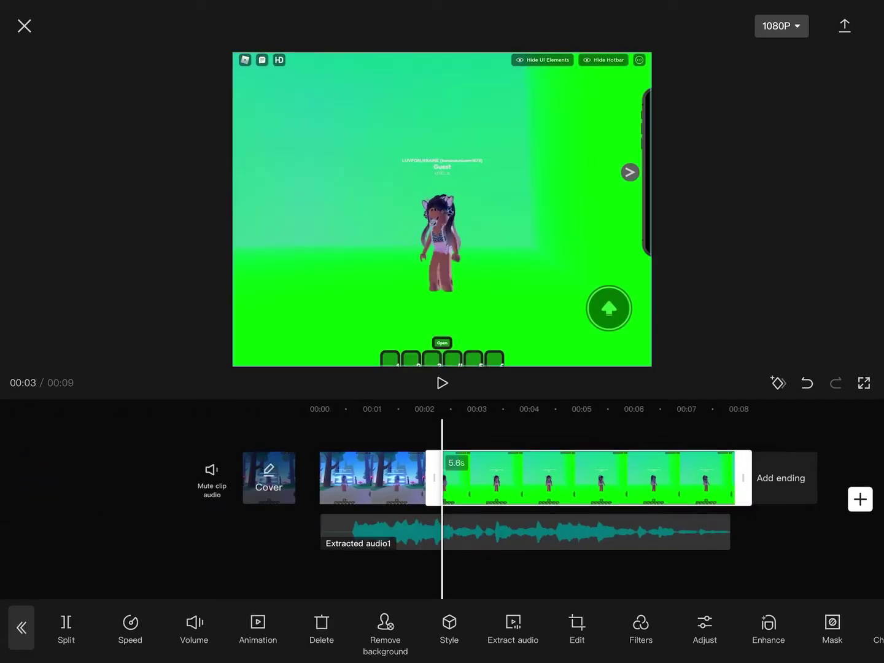
{"action": "scroll", "coordinate": [442, 478], "scroll_direction": "right", "scroll_amount": 5}
Step: Preview the trimmed edit and bring up the clip's Chroma key settings
{"action": "left_click", "coordinate": [442, 383]}
{"action": "left_click", "coordinate": [844, 25]}
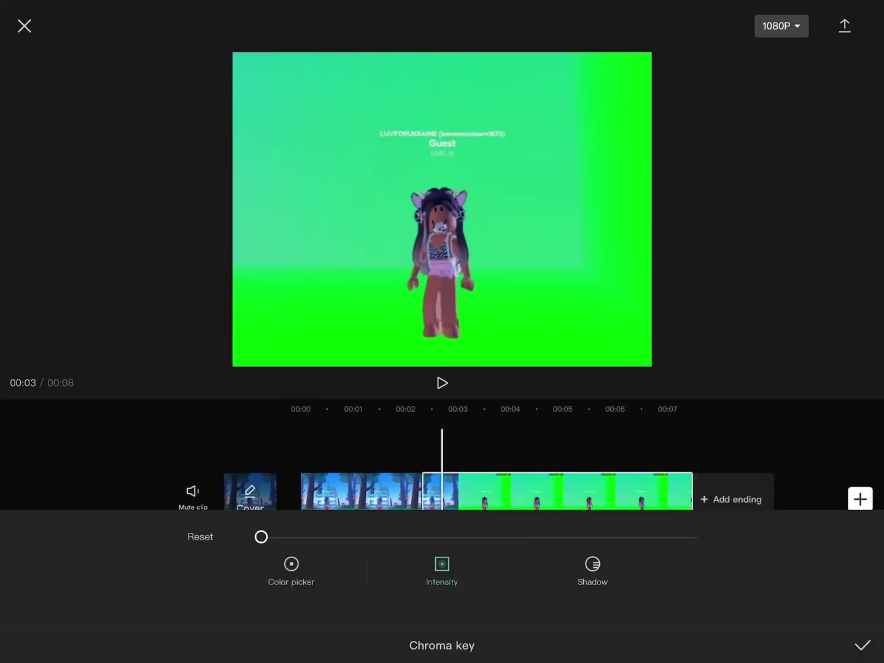
Step: Pick the green key colour, then return to the chroma key settings for further adjustment
{"action": "mouse_move", "coordinate": [262, 537]}
{"action": "left_mouse_down"}
{"action": "mouse_move", "coordinate": [453, 537]}
{"action": "mouse_move", "coordinate": [261, 537]}
{"action": "left_mouse_up"}
{"action": "left_click", "coordinate": [863, 645]}
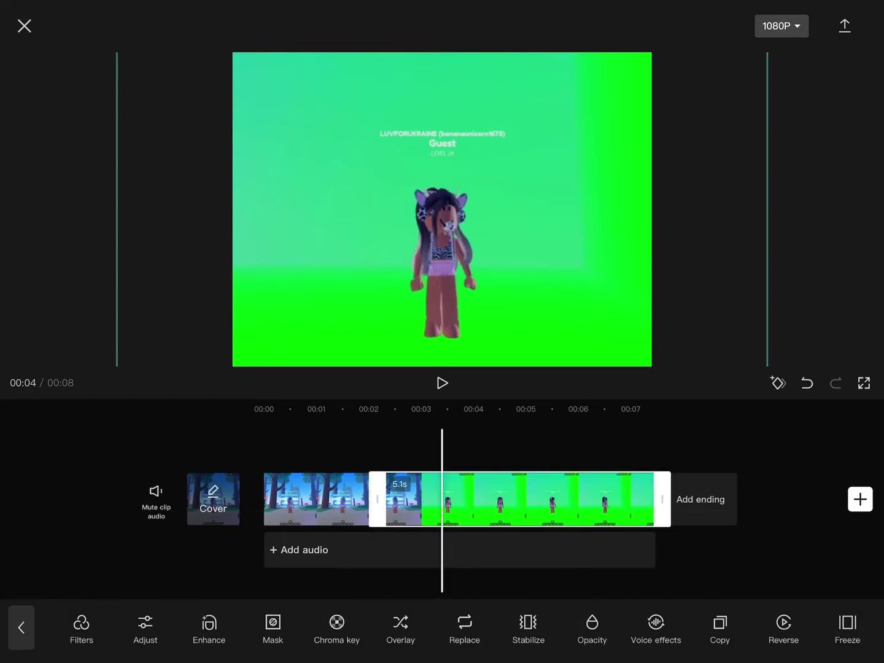
{"action": "left_click_drag", "start_coordinate": [484, 625], "coordinate": [409, 625]}
{"action": "left_click", "coordinate": [258, 622]}
Step: Raise the keying Intensity to maximum so the green background is fully removed, and preview it
{"action": "left_click", "coordinate": [442, 564]}
{"action": "left_click_drag", "start_coordinate": [262, 538], "coordinate": [697, 536]}
{"action": "left_click", "coordinate": [862, 645]}
{"action": "left_click", "coordinate": [442, 382]}
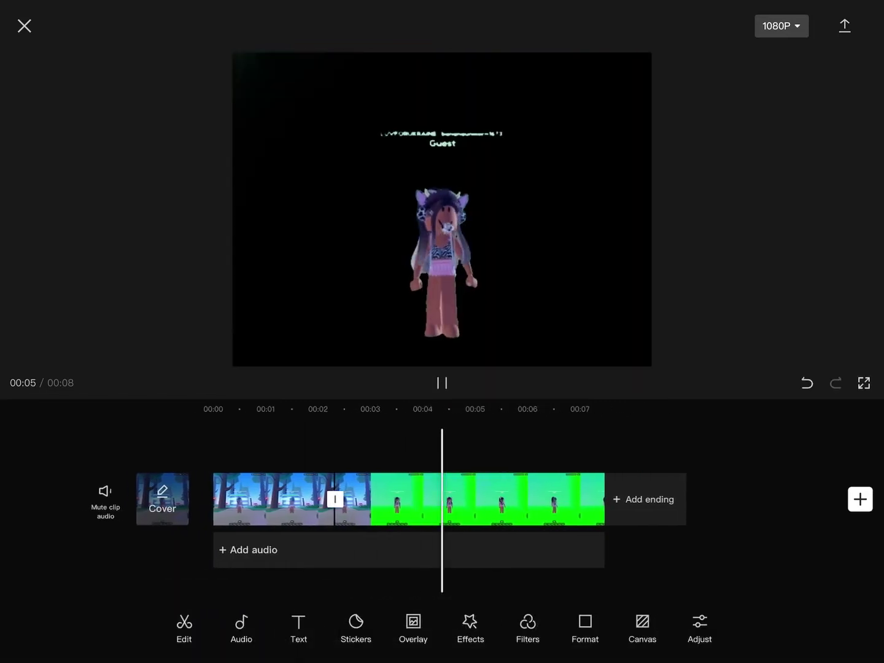
Step: Select the keyed avatar clip and rewind to around 00:03 ready for the overlay
{"action": "left_click_drag", "start_coordinate": [346, 499], "coordinate": [608, 499]}
{"action": "left_click", "coordinate": [567, 499]}
{"action": "left_click_drag", "start_coordinate": [761, 625], "coordinate": [138, 625]}
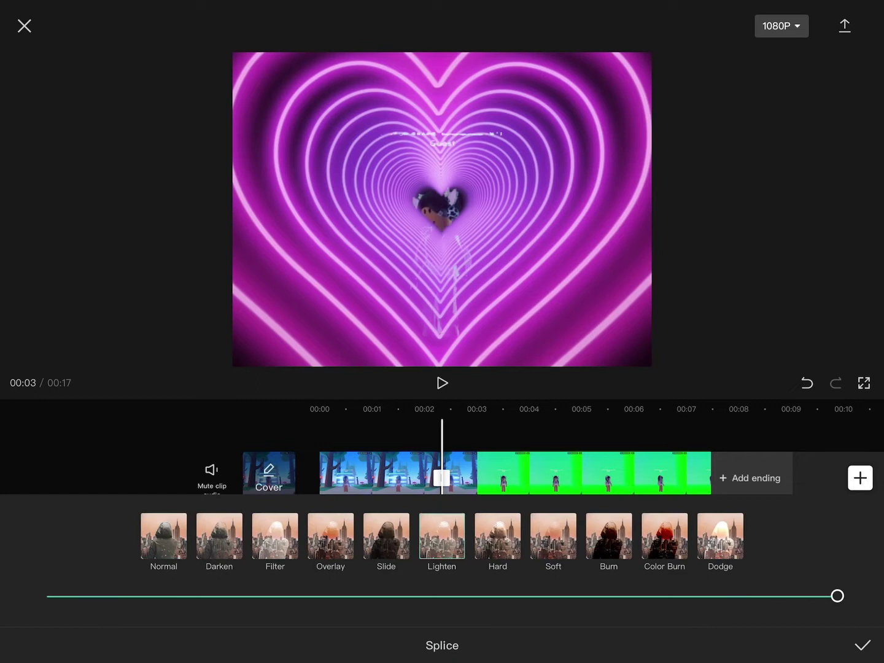
Step: Blend the heart-tunnel overlay with the avatar, trying Filter and Darken modes and raising opacity so the hearts show
{"action": "left_click", "coordinate": [608, 536]}
{"action": "left_click", "coordinate": [275, 536]}
{"action": "left_click_drag", "start_coordinate": [301, 596], "coordinate": [174, 596]}
{"action": "left_click", "coordinate": [219, 536]}
{"action": "mouse_move", "coordinate": [356, 596]}
{"action": "left_mouse_down"}
{"action": "mouse_move", "coordinate": [758, 595]}
{"action": "mouse_move", "coordinate": [553, 595]}
{"action": "left_mouse_up"}
{"action": "left_click", "coordinate": [863, 645]}
Step: Preview the blended result and move past the main clip's end around 00:11
{"action": "left_click", "coordinate": [442, 383]}
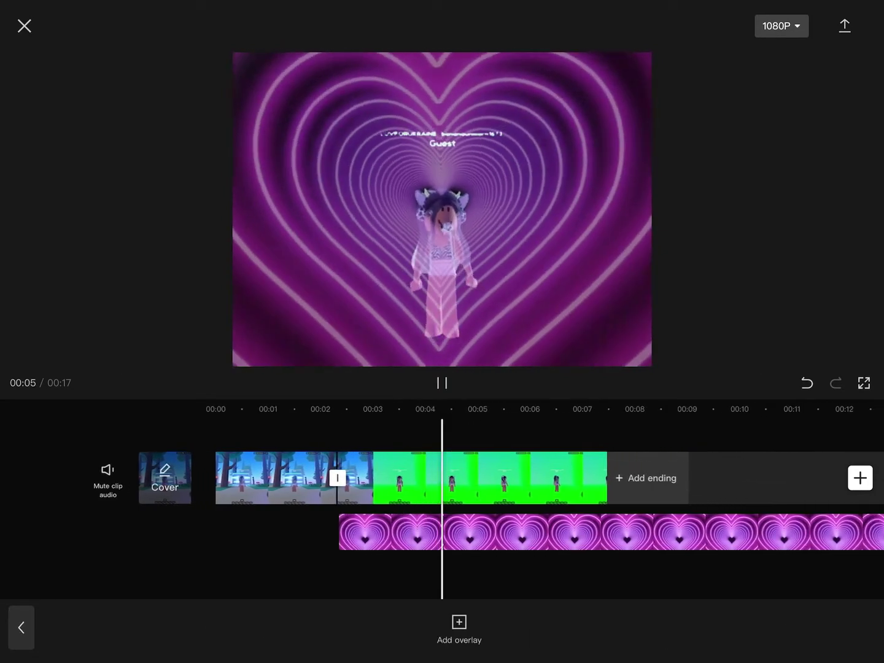
{"action": "left_click", "coordinate": [623, 532]}
{"action": "left_click", "coordinate": [622, 577]}
{"action": "left_click_drag", "start_coordinate": [484, 577], "coordinate": [694, 577]}
{"action": "left_click", "coordinate": [443, 383]}
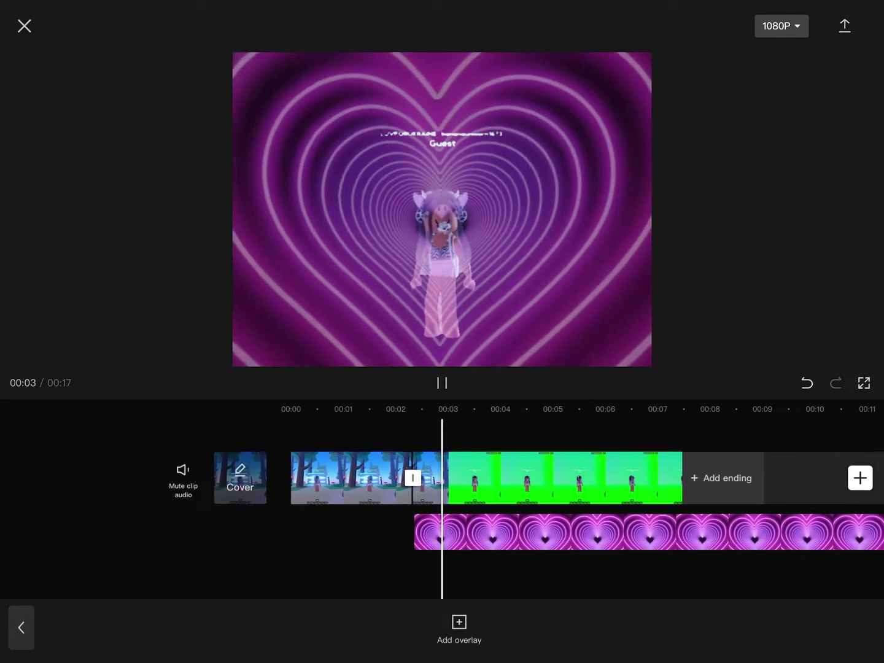
{"action": "left_click", "coordinate": [484, 479]}
{"action": "left_click", "coordinate": [621, 577]}
{"action": "left_click_drag", "start_coordinate": [622, 577], "coordinate": [359, 577]}
Step: Trim the overlay to end with the main clip and replay from around 00:03
{"action": "left_click", "coordinate": [554, 532]}
{"action": "left_click_drag", "start_coordinate": [746, 532], "coordinate": [316, 532]}
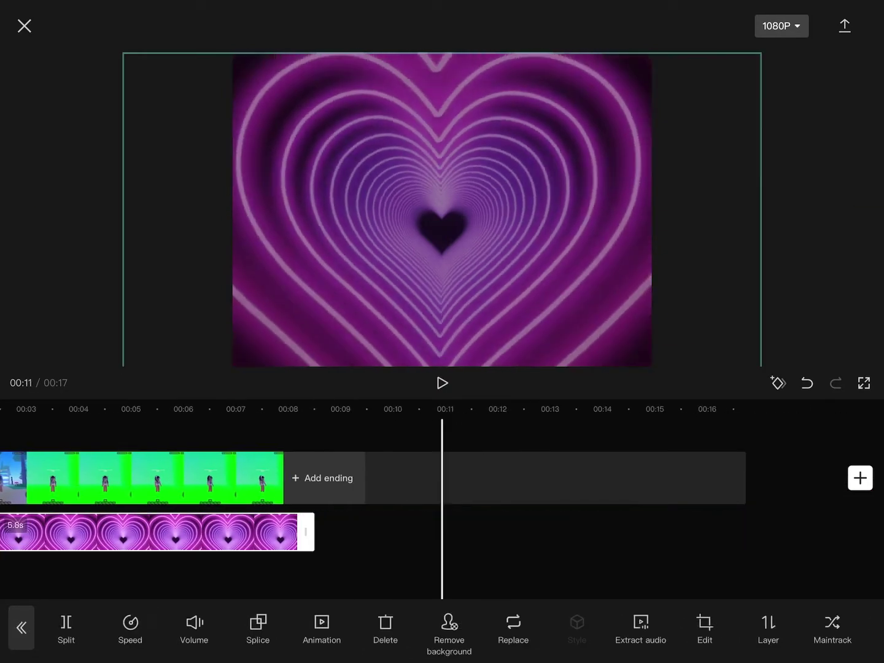
{"action": "left_click", "coordinate": [442, 383]}
{"action": "left_click_drag", "start_coordinate": [345, 577], "coordinate": [622, 577]}
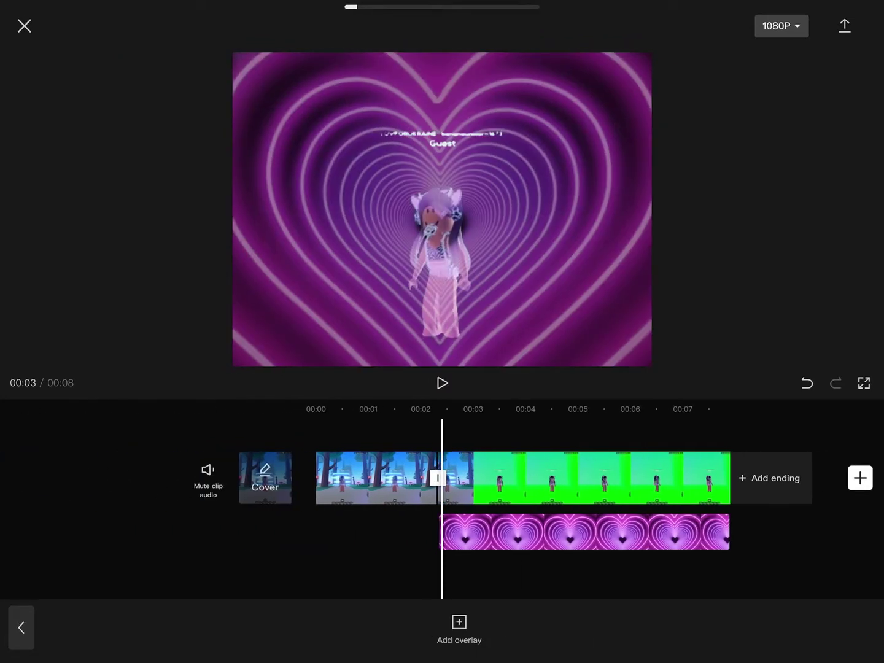
Step: Leave overlay editing and select the green-screen avatar clip for effects
{"action": "left_click", "coordinate": [20, 628]}
{"action": "left_click", "coordinate": [468, 631]}
{"action": "left_click", "coordinate": [608, 478]}
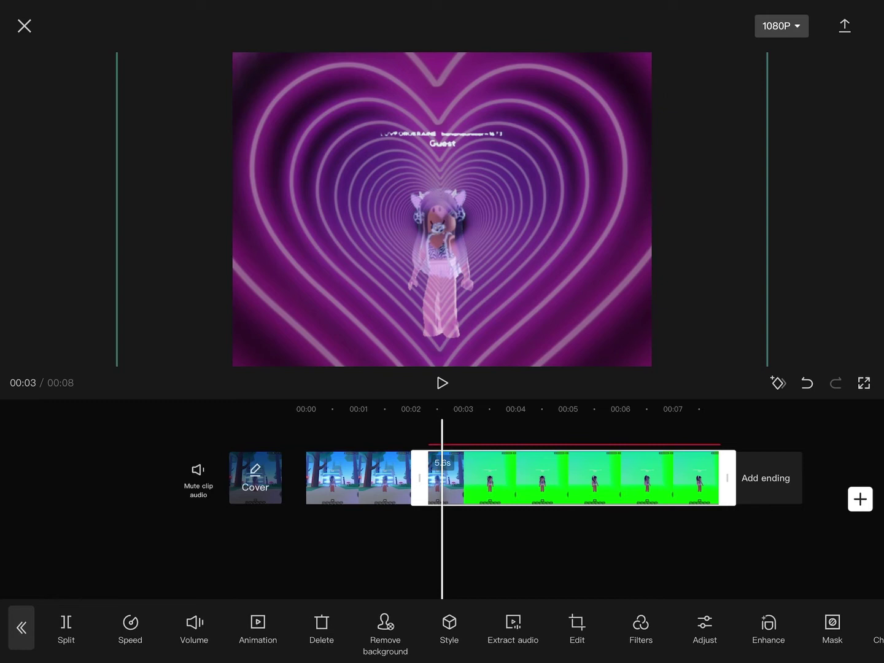
Step: Bring up the custom speed-curve editor for the avatar clip
{"action": "left_click", "coordinate": [130, 628]}
{"action": "left_click", "coordinate": [533, 632]}
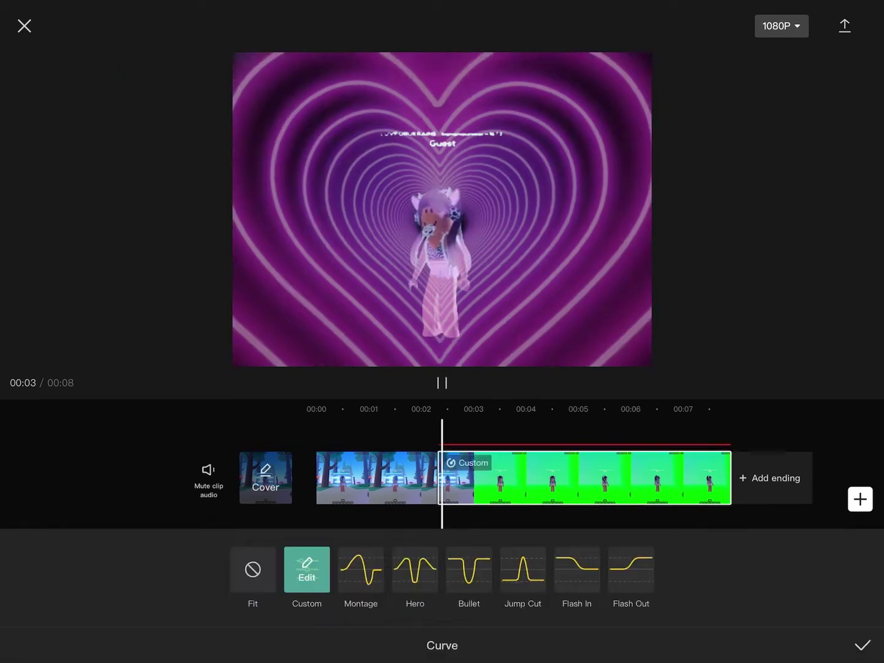
{"action": "left_click", "coordinate": [306, 572]}
Step: Shape the curve's early and middle beats into alternating fast and slow sections
{"action": "left_click_drag", "start_coordinate": [278, 503], "coordinate": [166, 472]}
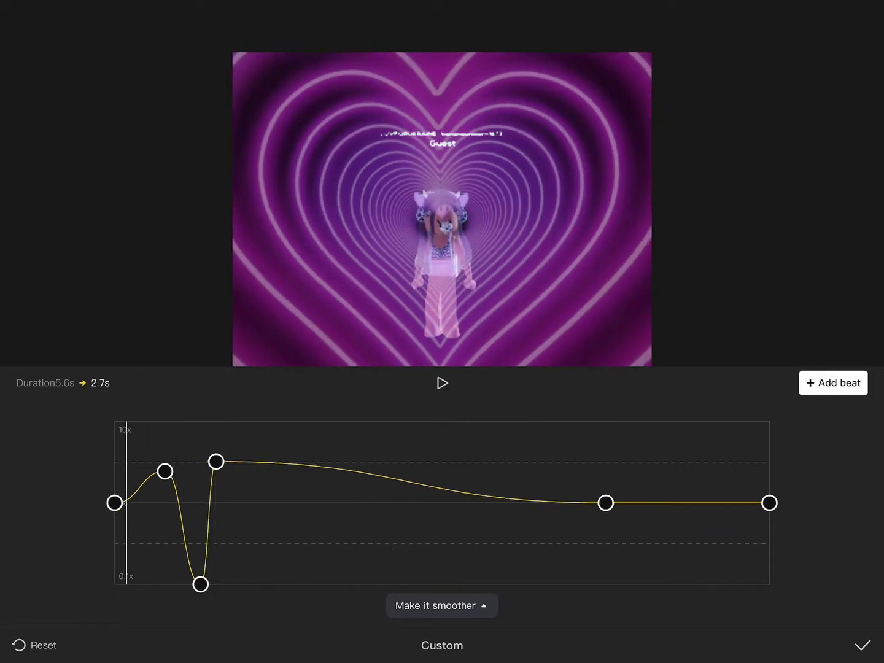
{"action": "left_click_drag", "start_coordinate": [217, 462], "coordinate": [214, 491]}
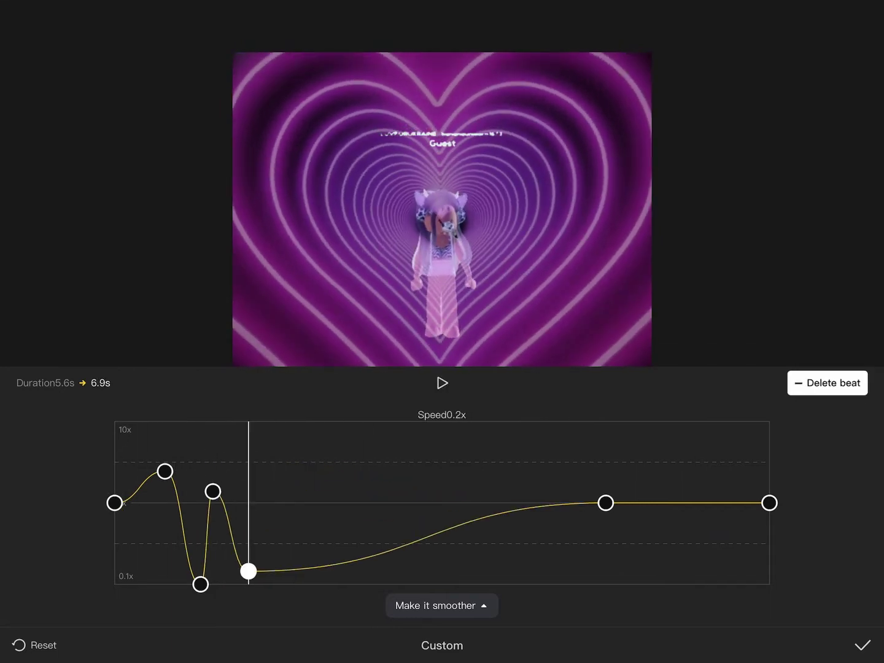
{"action": "left_click_drag", "start_coordinate": [263, 572], "coordinate": [270, 496]}
{"action": "left_click", "coordinate": [201, 584]}
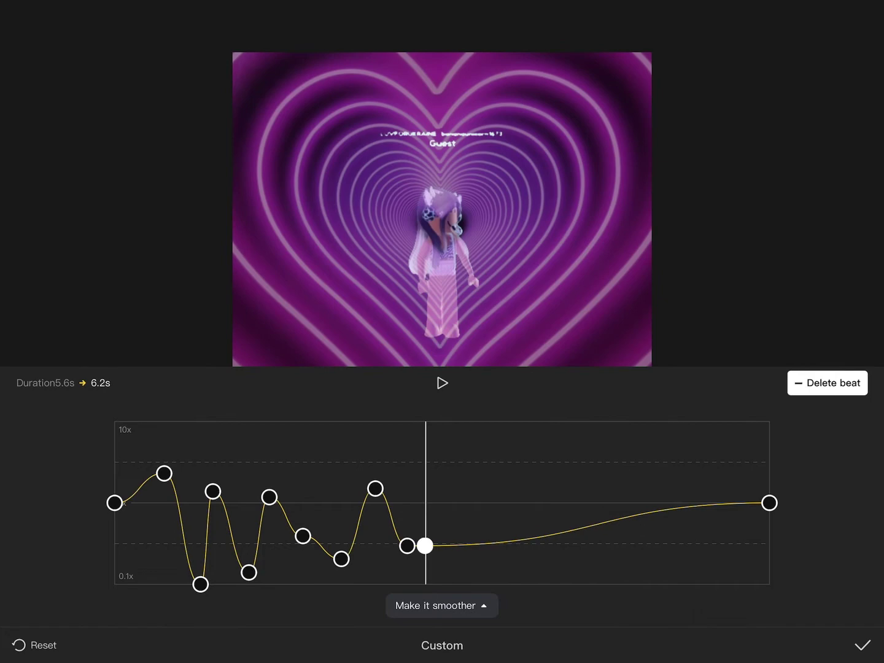
{"action": "left_click", "coordinate": [443, 606]}
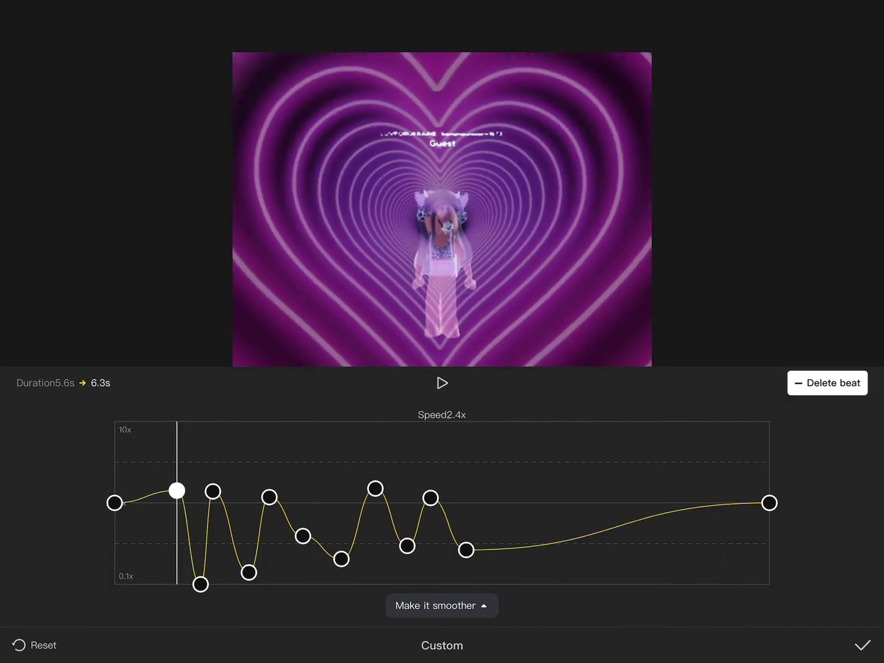
{"action": "left_click_drag", "start_coordinate": [480, 550], "coordinate": [502, 493]}
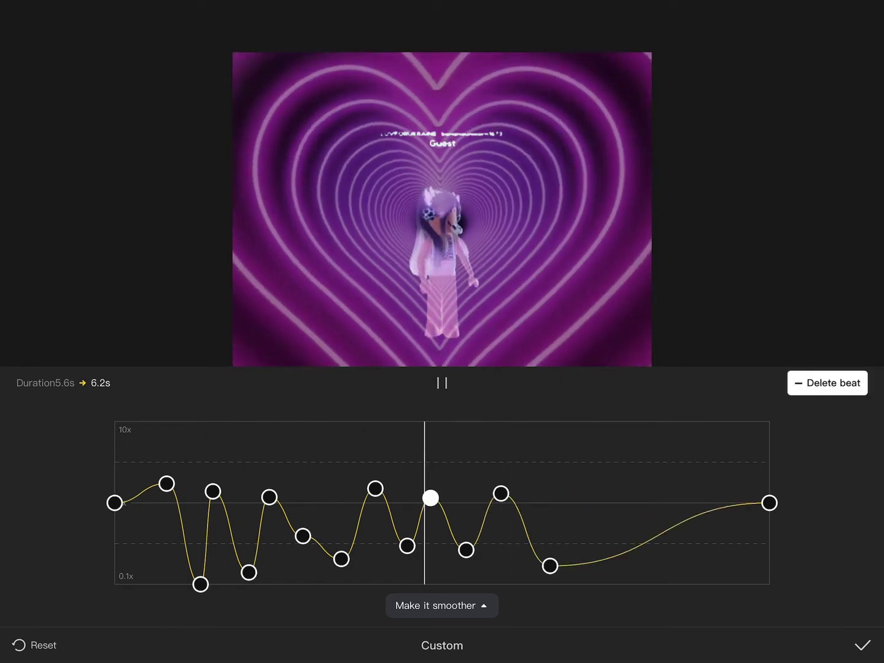
Step: Reposition and add beats near the curve's end, replaying to check the rhythm
{"action": "left_click_drag", "start_coordinate": [222, 540], "coordinate": [561, 540]}
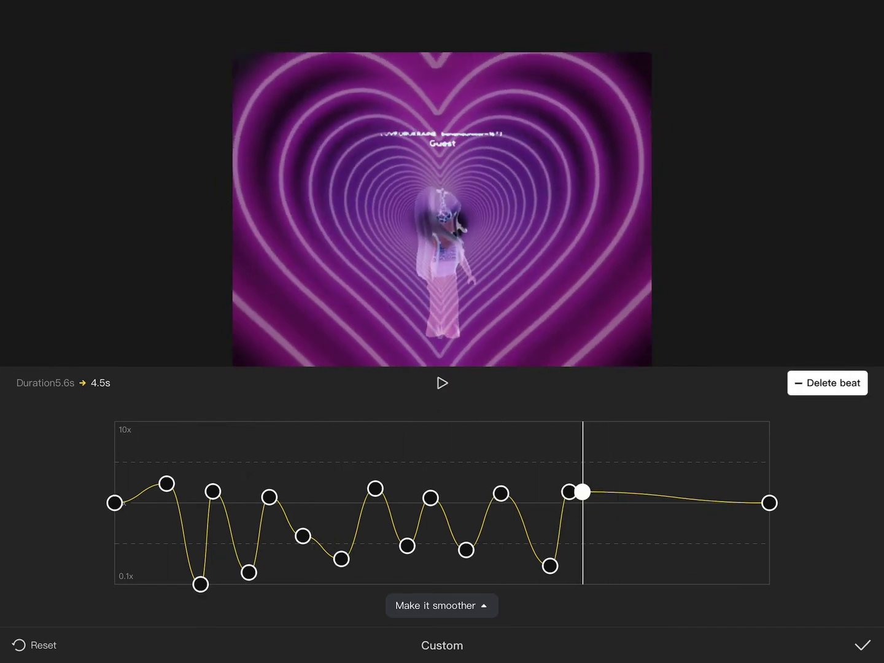
{"action": "left_click", "coordinate": [443, 383]}
{"action": "left_click_drag", "start_coordinate": [646, 492], "coordinate": [621, 516]}
{"action": "left_click", "coordinate": [833, 383]}
{"action": "left_click", "coordinate": [442, 383]}
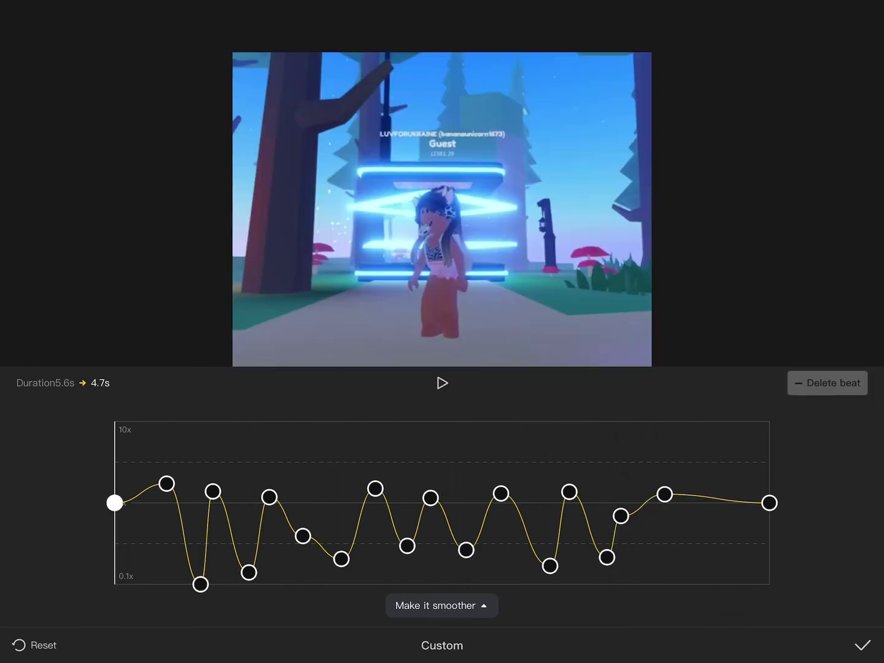
Step: Apply the custom speed curve, leaving the clip 4.7 seconds long
{"action": "left_click", "coordinate": [863, 645]}
{"action": "left_click", "coordinate": [22, 627]}
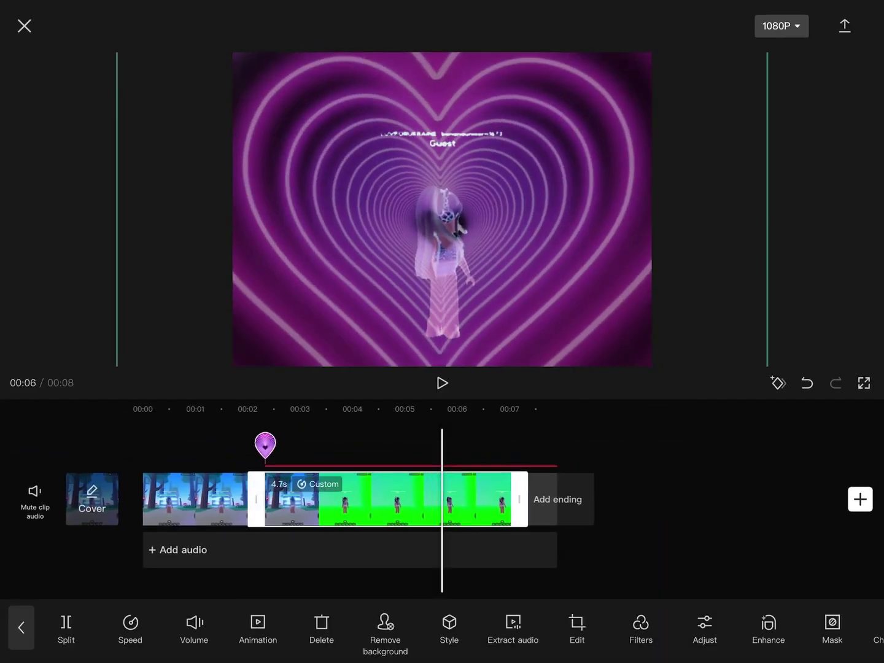
Step: Play the edit, rewind to around 00:04 and bring up the avatar clip's volume adjustment
{"action": "left_click", "coordinate": [21, 628]}
{"action": "left_click", "coordinate": [442, 383]}
{"action": "left_click", "coordinate": [413, 628]}
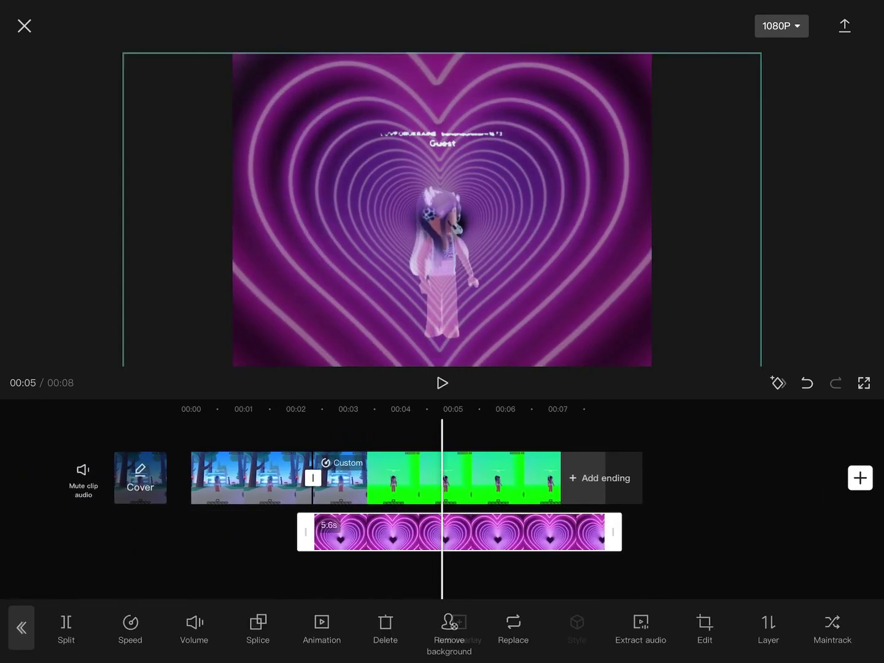
{"action": "left_click_drag", "start_coordinate": [414, 567], "coordinate": [518, 567]}
{"action": "left_click", "coordinate": [442, 383]}
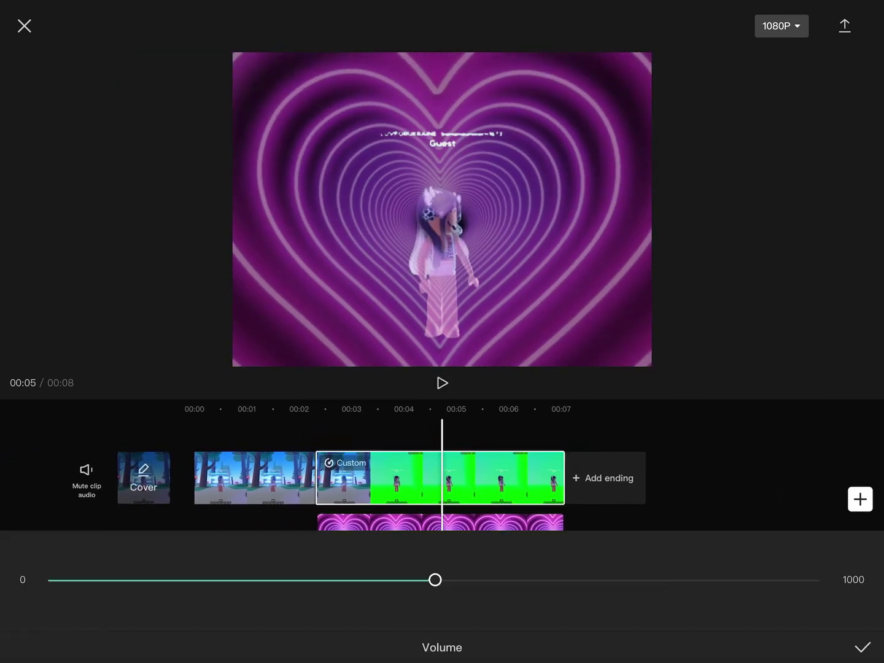